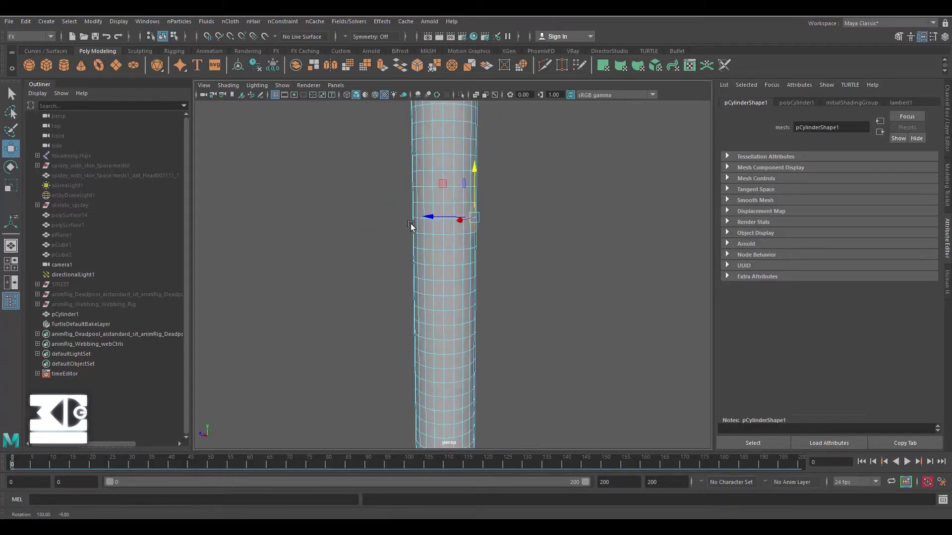
Select matching blocks of faces on two opposite sides of the cylinder's upper part.
{"action": "left_click", "coordinate": [347, 95]}
{"action": "mouse_move", "coordinate": [416, 148]}
{"action": "left_mouse_down", "text": "alt"}
{"action": "mouse_move", "coordinate": [446, 183]}
{"action": "mouse_move", "coordinate": [517, 182]}
{"action": "mouse_move", "coordinate": [477, 166]}
{"action": "left_mouse_up", "text": "alt"}
{"action": "left_click", "coordinate": [471, 164], "text": "shift"}
{"action": "left_click", "coordinate": [486, 166], "text": "shift"}
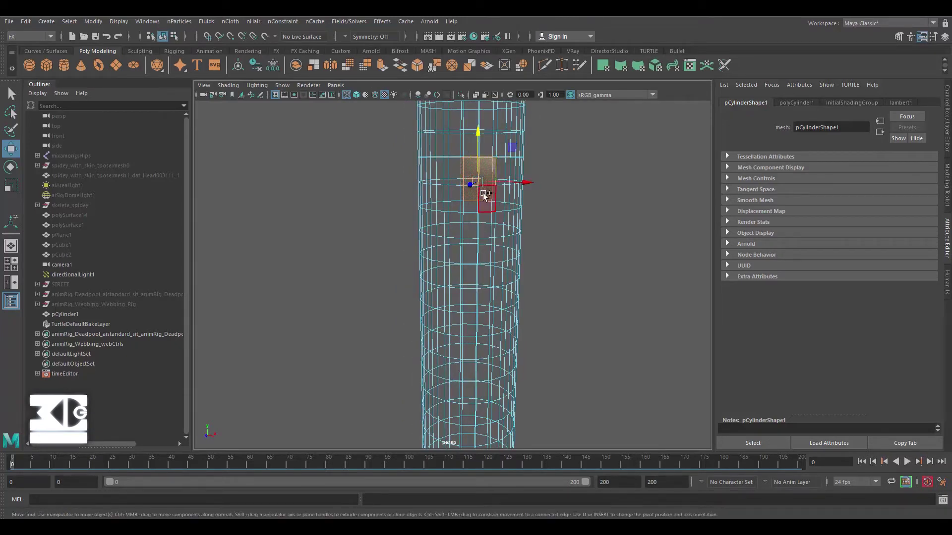
Extrude the selected faces outward with a thickness of 9.64 to form two arms.
{"action": "left_click", "coordinate": [356, 94]}
{"action": "mouse_move", "coordinate": [539, 198]}
{"action": "left_mouse_down", "text": "alt"}
{"action": "mouse_move", "coordinate": [438, 206]}
{"action": "mouse_move", "coordinate": [468, 210]}
{"action": "left_mouse_up", "text": "alt"}
{"action": "right_click_drag", "start_coordinate": [468, 210], "coordinate": [483, 249], "text": "shift"}
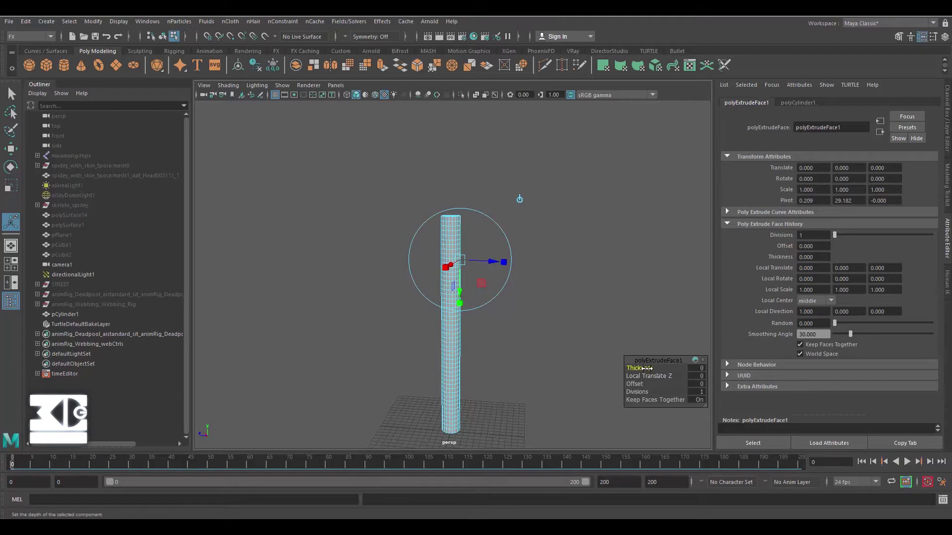
{"action": "middle_click_drag", "start_coordinate": [768, 368], "coordinate": [886, 387]}
{"action": "middle_click_drag", "start_coordinate": [627, 365], "coordinate": [661, 366]}
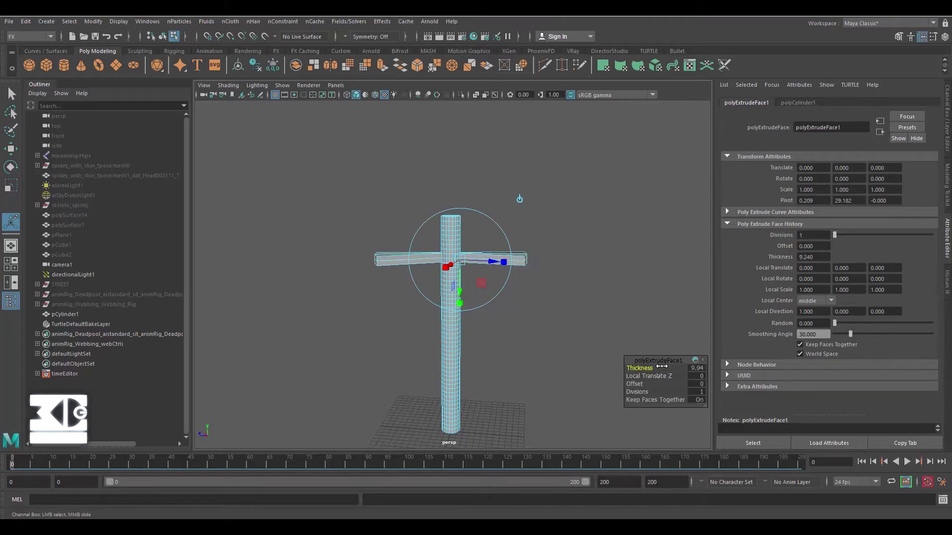
Scale the arms' extruded end faces to a local scale of about -0.06 in X and 0.592 in Y.
{"action": "scroll", "coordinate": [577, 290], "scroll_direction": "up", "scroll_amount": 5}
{"action": "left_click_drag", "start_coordinate": [561, 270], "coordinate": [524, 276], "text": "alt"}
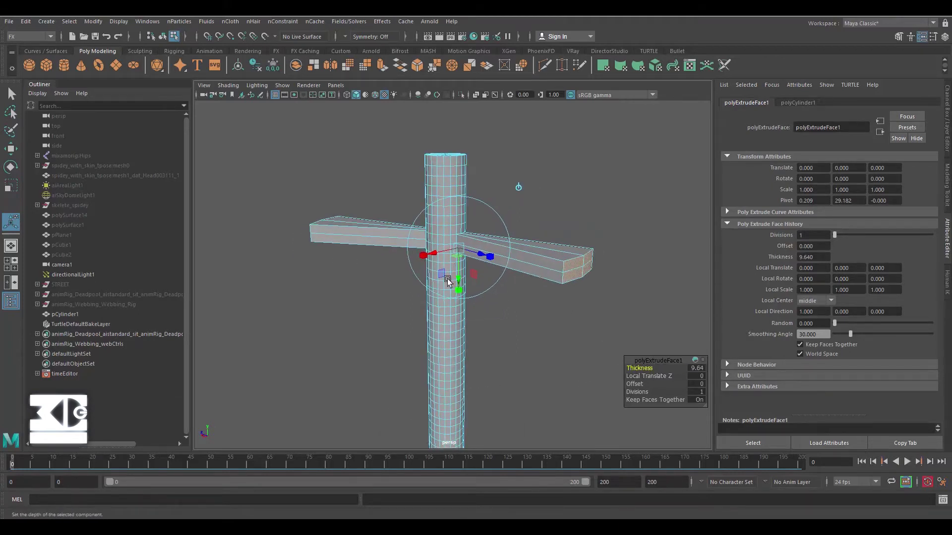
{"action": "left_click_drag", "start_coordinate": [421, 256], "coordinate": [459, 254]}
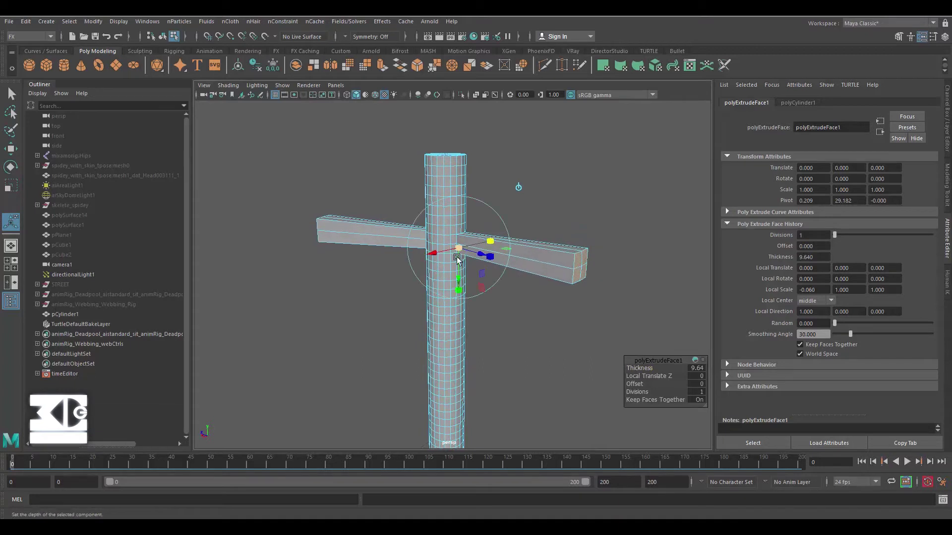
{"action": "mouse_move", "coordinate": [458, 290]}
{"action": "left_mouse_down"}
{"action": "mouse_move", "coordinate": [456, 218]}
{"action": "mouse_move", "coordinate": [458, 290]}
{"action": "left_mouse_up"}
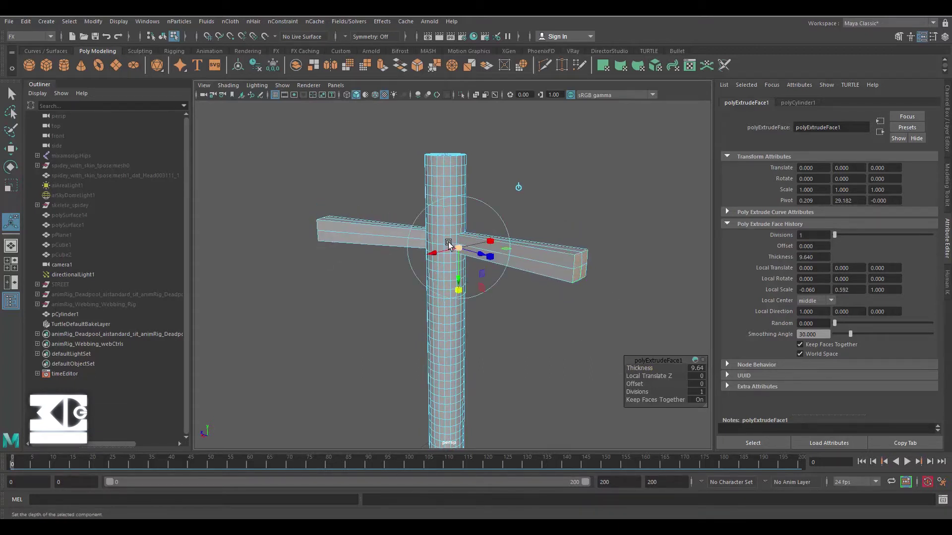
Set the arm extrusion's divisions to 25, finish the extrude and clear the selection.
{"action": "left_click_drag", "start_coordinate": [543, 273], "coordinate": [637, 356], "text": "alt"}
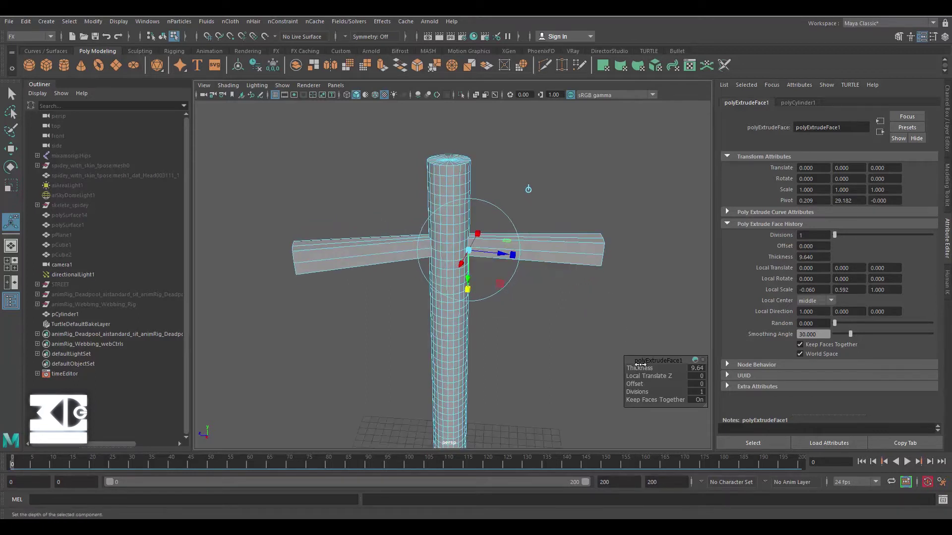
{"action": "left_click_drag", "start_coordinate": [641, 392], "coordinate": [666, 392]}
{"action": "left_click_drag", "start_coordinate": [742, 395], "coordinate": [783, 394]}
{"action": "left_click_drag", "start_coordinate": [650, 270], "coordinate": [626, 227], "text": "alt"}
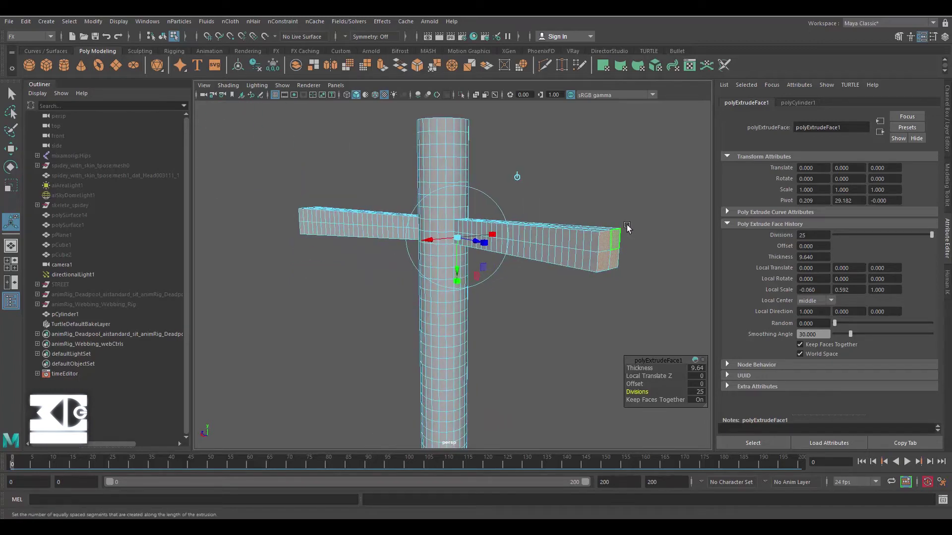
{"action": "key", "text": "w"}
{"action": "scroll", "coordinate": [497, 206], "scroll_direction": "down", "scroll_amount": 3}
{"action": "left_click_drag", "start_coordinate": [498, 205], "coordinate": [510, 212], "text": "alt"}
{"action": "left_click", "coordinate": [510, 212]}
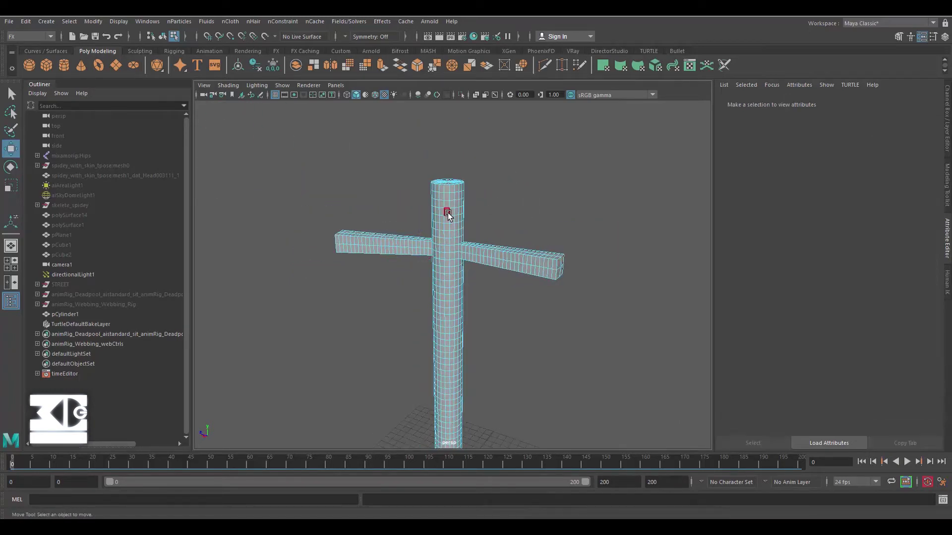
Delete all the faces of the cylinder's top cap.
{"action": "scroll", "coordinate": [460, 215], "scroll_direction": "up", "scroll_amount": 2}
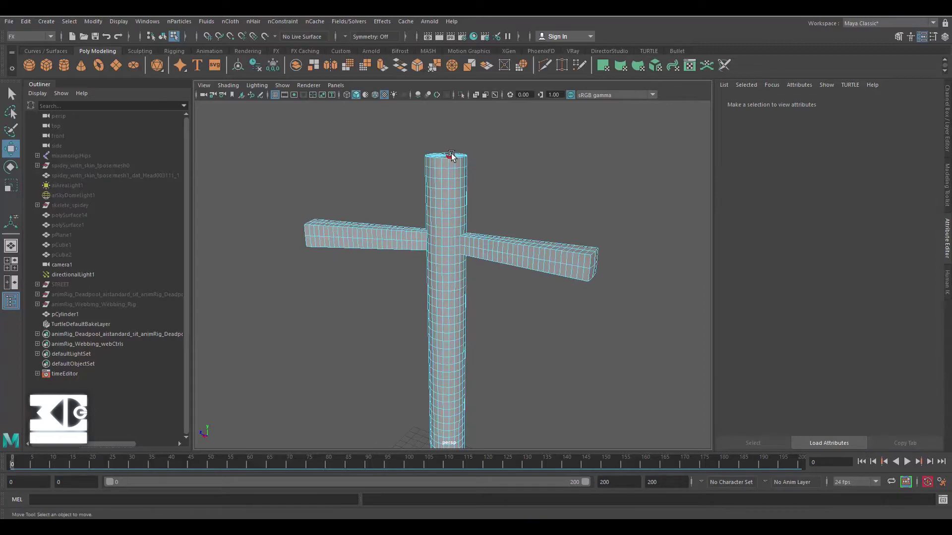
{"action": "left_click_drag", "start_coordinate": [451, 155], "coordinate": [453, 183], "text": "alt"}
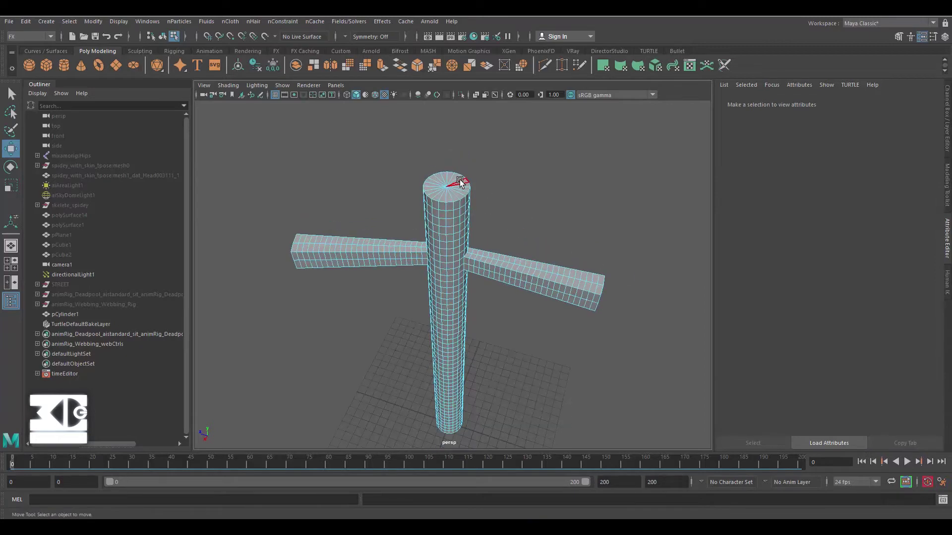
{"action": "right_click_drag", "start_coordinate": [453, 183], "coordinate": [455, 207]}
{"action": "scroll", "coordinate": [441, 168], "scroll_direction": "up", "scroll_amount": 3}
{"action": "middle_click_drag", "start_coordinate": [442, 167], "coordinate": [444, 254], "text": "alt"}
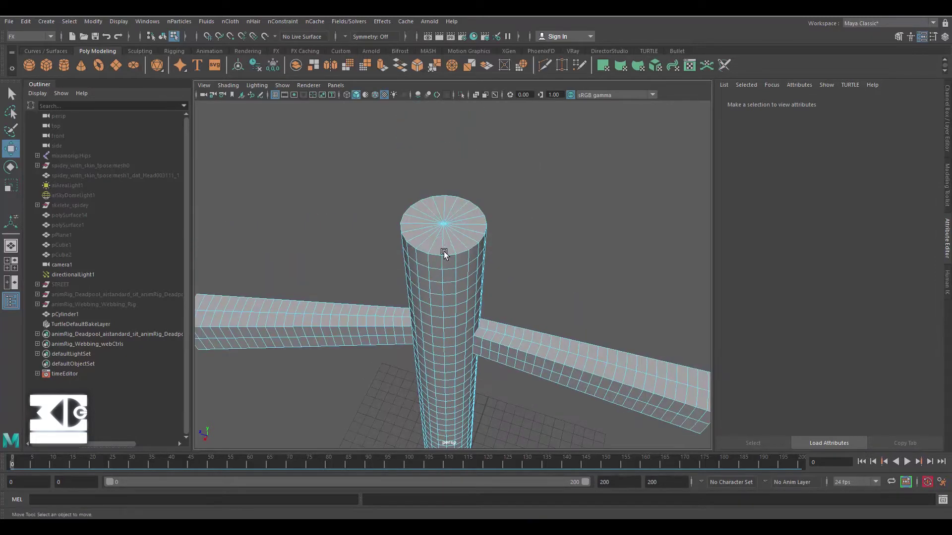
{"action": "left_click", "coordinate": [445, 249]}
{"action": "scroll", "coordinate": [453, 248], "scroll_direction": "up", "scroll_amount": 5}
{"action": "scroll", "coordinate": [440, 255], "scroll_direction": "down", "scroll_amount": 3}
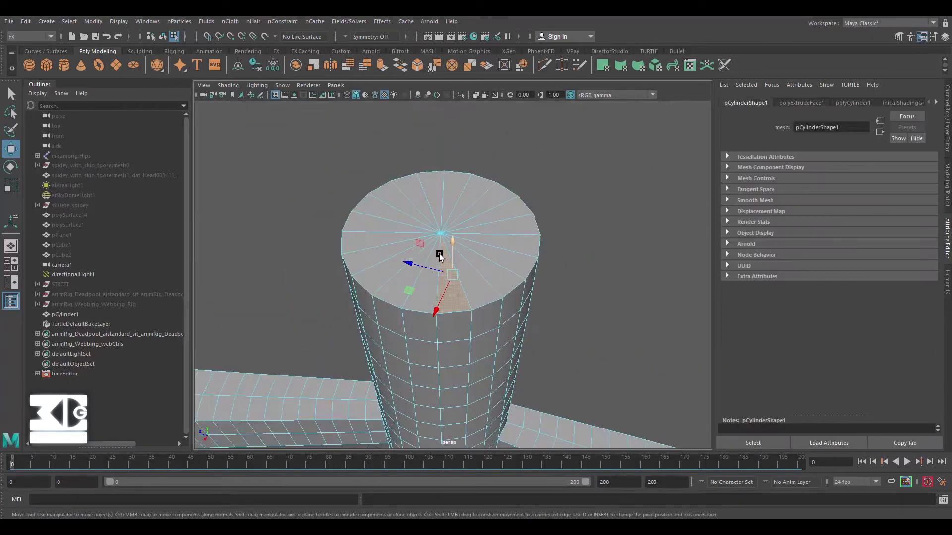
{"action": "mouse_move", "coordinate": [433, 227]}
{"action": "left_mouse_down"}
{"action": "mouse_move", "coordinate": [431, 250]}
{"action": "mouse_move", "coordinate": [425, 179]}
{"action": "mouse_move", "coordinate": [456, 264]}
{"action": "mouse_move", "coordinate": [468, 255]}
{"action": "left_mouse_up"}
{"action": "key", "text": "Delete"}
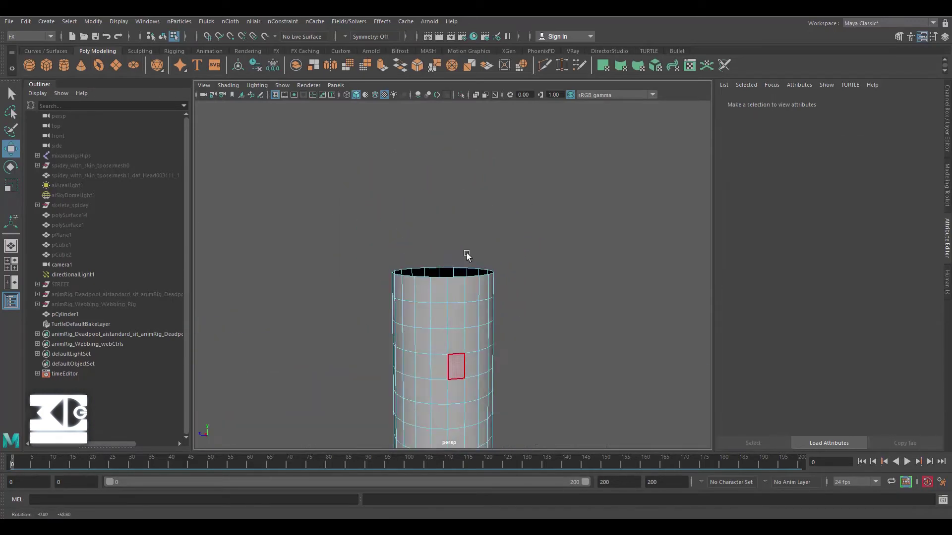
Delete all the faces of the cylinder's bottom cap.
{"action": "middle_click_drag", "start_coordinate": [468, 255], "coordinate": [473, 343], "text": "alt"}
{"action": "scroll", "coordinate": [559, 295], "scroll_direction": "down", "scroll_amount": 5}
{"action": "left_click_drag", "start_coordinate": [558, 295], "coordinate": [466, 231], "text": "alt"}
{"action": "scroll", "coordinate": [466, 335], "scroll_direction": "up", "scroll_amount": 8}
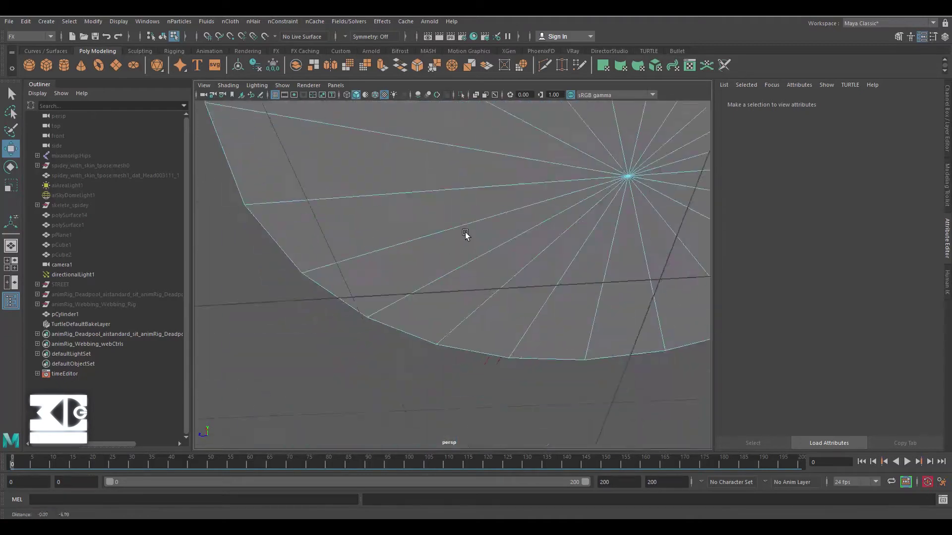
{"action": "scroll", "coordinate": [481, 213], "scroll_direction": "down", "scroll_amount": 3}
{"action": "left_click", "coordinate": [498, 200]}
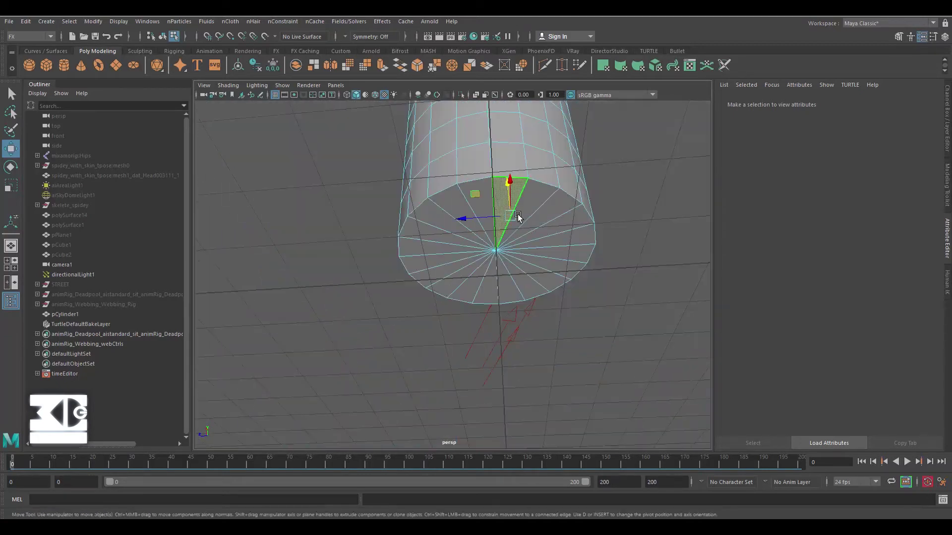
{"action": "double_click", "coordinate": [548, 226]}
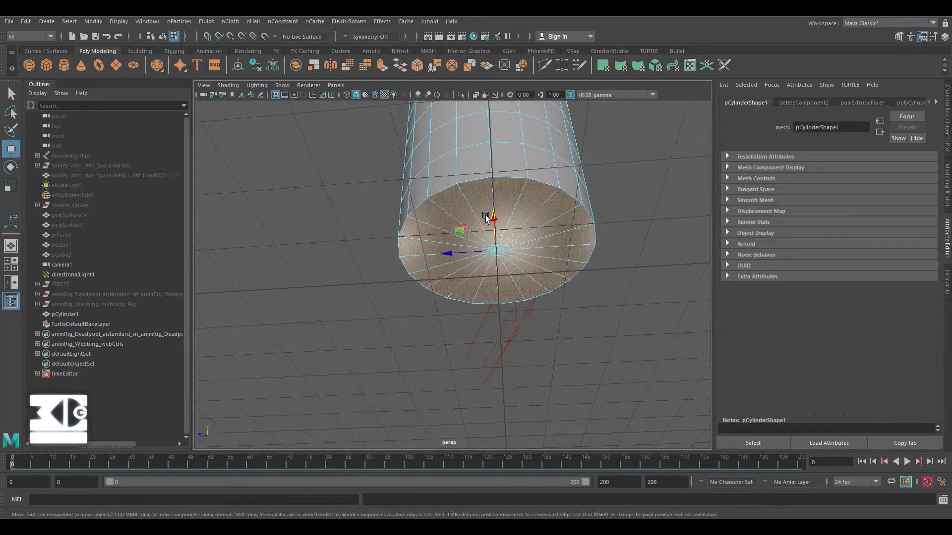
{"action": "key", "text": "Delete"}
Delete the four faces closing the end of one arm.
{"action": "scroll", "coordinate": [575, 200], "scroll_direction": "down", "scroll_amount": 8}
{"action": "left_click_drag", "start_coordinate": [588, 187], "coordinate": [441, 268], "text": "alt"}
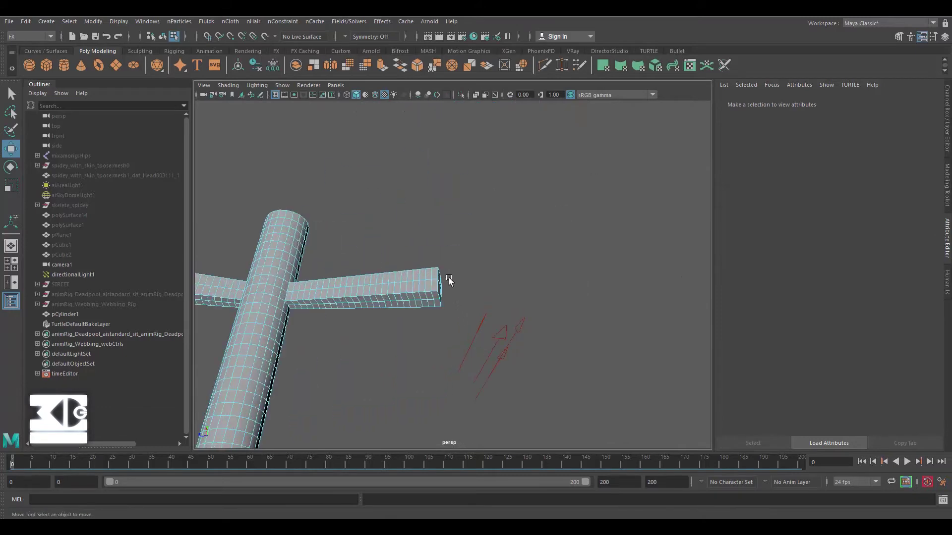
{"action": "left_click_drag", "start_coordinate": [480, 302], "coordinate": [425, 314], "text": "alt"}
{"action": "left_click", "coordinate": [421, 310]}
{"action": "key", "text": "f"}
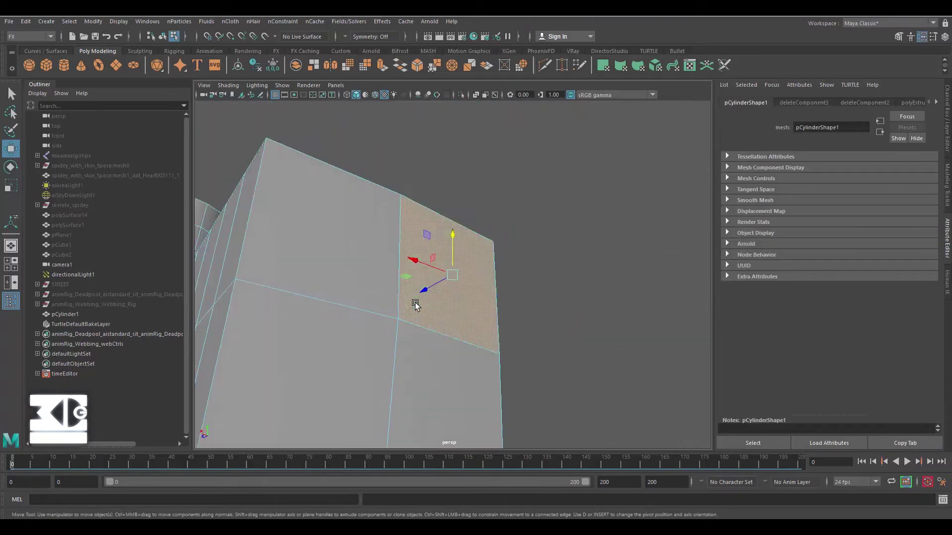
{"action": "mouse_move", "coordinate": [363, 270]}
{"action": "left_mouse_down", "text": "shift"}
{"action": "mouse_move", "coordinate": [411, 340]}
{"action": "mouse_move", "coordinate": [425, 342]}
{"action": "left_mouse_up", "text": "shift"}
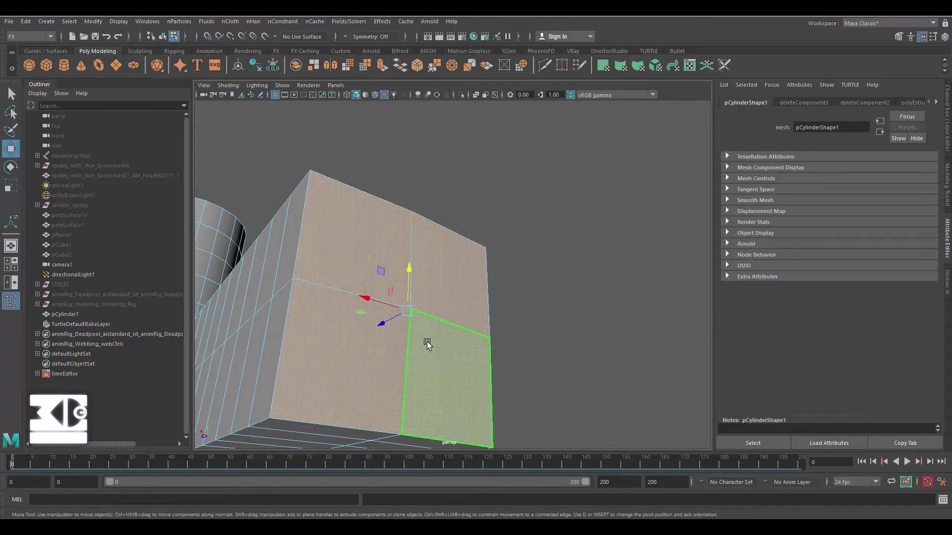
{"action": "key", "text": "Delete"}
Delete the four end faces of the opposite arm so that it is open too.
{"action": "scroll", "coordinate": [425, 342], "scroll_direction": "down", "scroll_amount": 6}
{"action": "scroll", "coordinate": [420, 341], "scroll_direction": "down", "scroll_amount": 3}
{"action": "left_click_drag", "start_coordinate": [306, 334], "coordinate": [506, 366], "text": "alt"}
{"action": "scroll", "coordinate": [506, 366], "scroll_direction": "down", "scroll_amount": 5}
{"action": "middle_click_drag", "start_coordinate": [369, 252], "coordinate": [403, 329], "text": "alt"}
{"action": "scroll", "coordinate": [404, 331], "scroll_direction": "up", "scroll_amount": 2}
{"action": "left_click", "coordinate": [350, 294]}
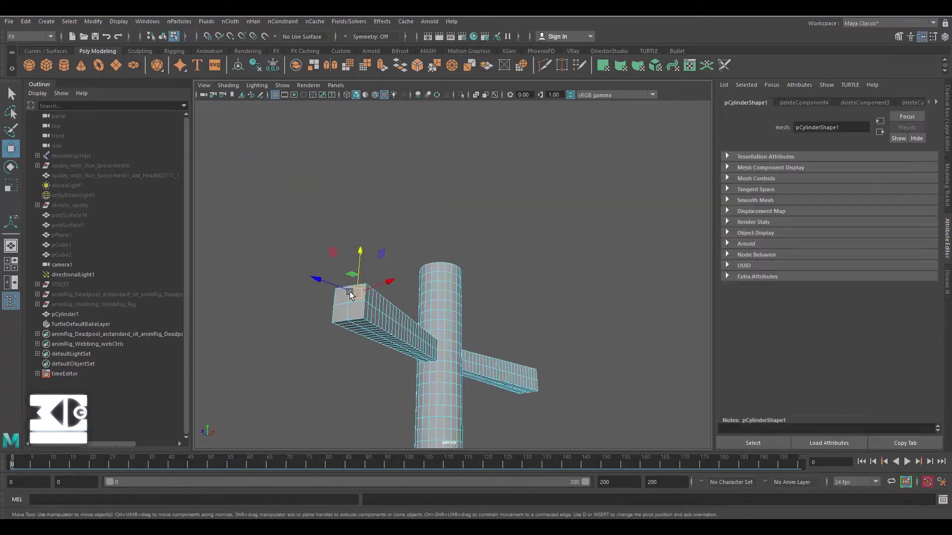
{"action": "left_click", "coordinate": [343, 300]}
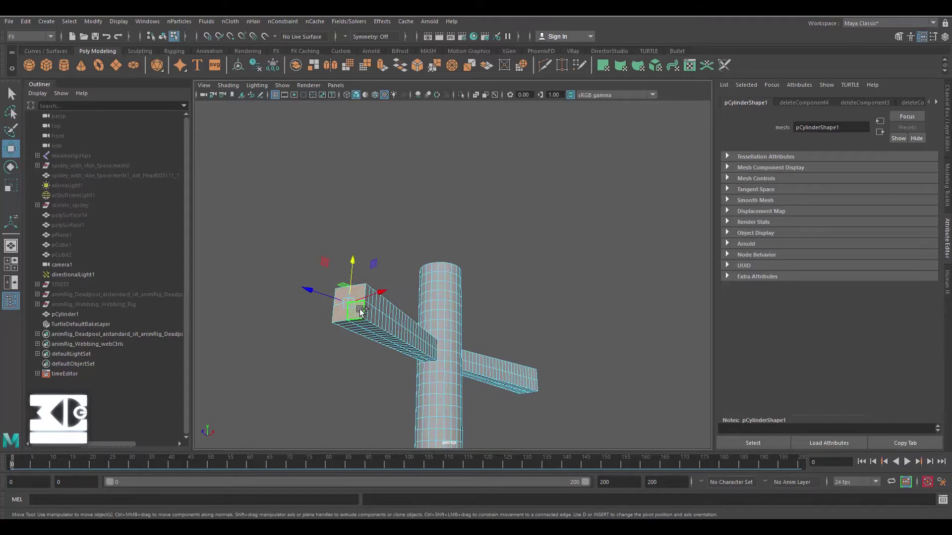
{"action": "scroll", "coordinate": [407, 325], "scroll_direction": "down", "scroll_amount": 4}
{"action": "left_click", "coordinate": [406, 325]}
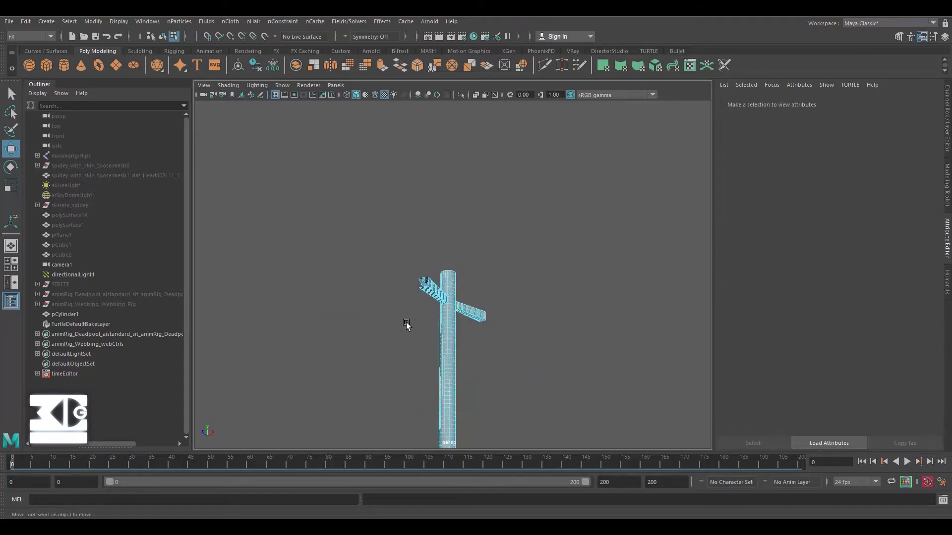
Return to object mode with pCylinder1 selected and convert it to an nCloth object.
{"action": "left_click", "coordinate": [70, 317]}
{"action": "scroll", "coordinate": [392, 371], "scroll_direction": "up", "scroll_amount": 3}
{"action": "left_click_drag", "start_coordinate": [396, 374], "coordinate": [337, 388], "text": "alt"}
{"action": "middle_click_drag", "start_coordinate": [348, 387], "coordinate": [371, 331], "text": "alt"}
{"action": "left_click_drag", "start_coordinate": [371, 333], "coordinate": [371, 329], "text": "alt"}
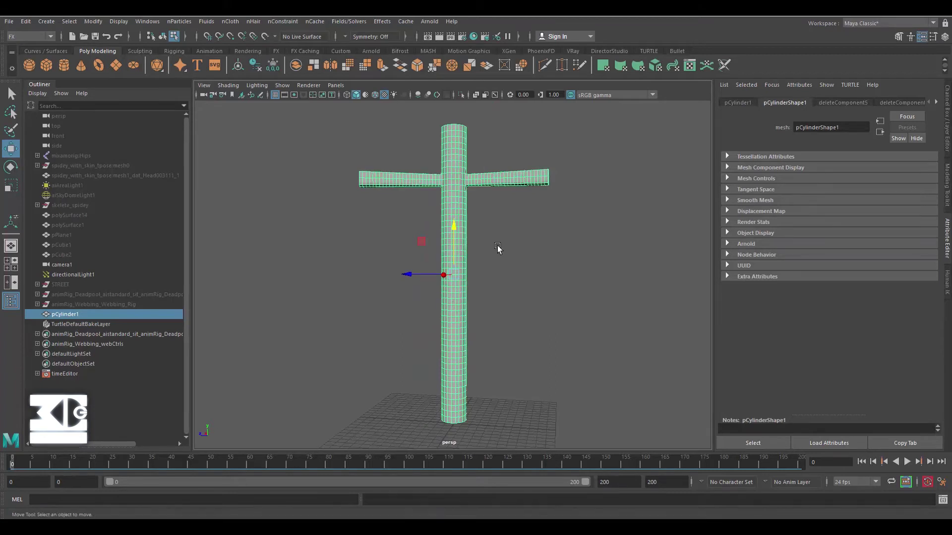
{"action": "left_click", "coordinate": [482, 258]}
{"action": "left_click", "coordinate": [441, 290]}
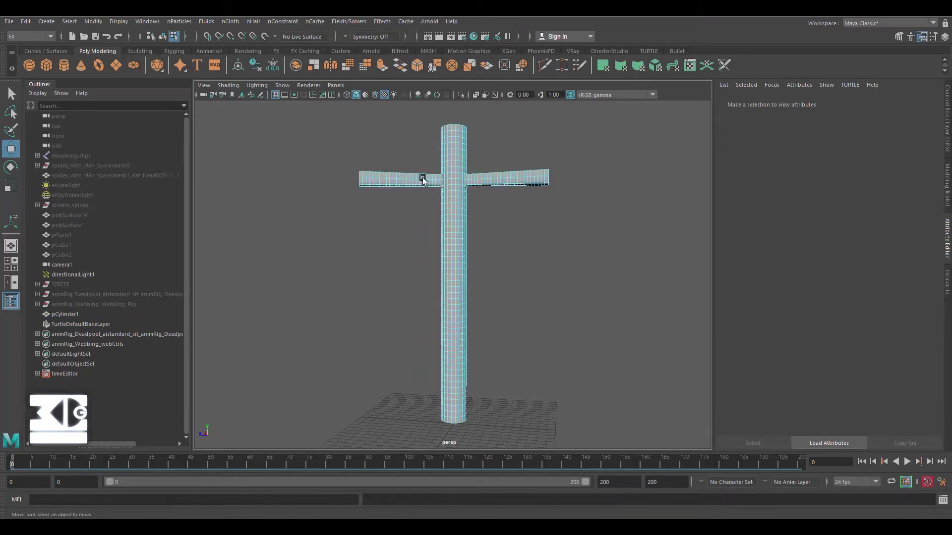
{"action": "right_click_drag", "start_coordinate": [422, 179], "coordinate": [471, 162]}
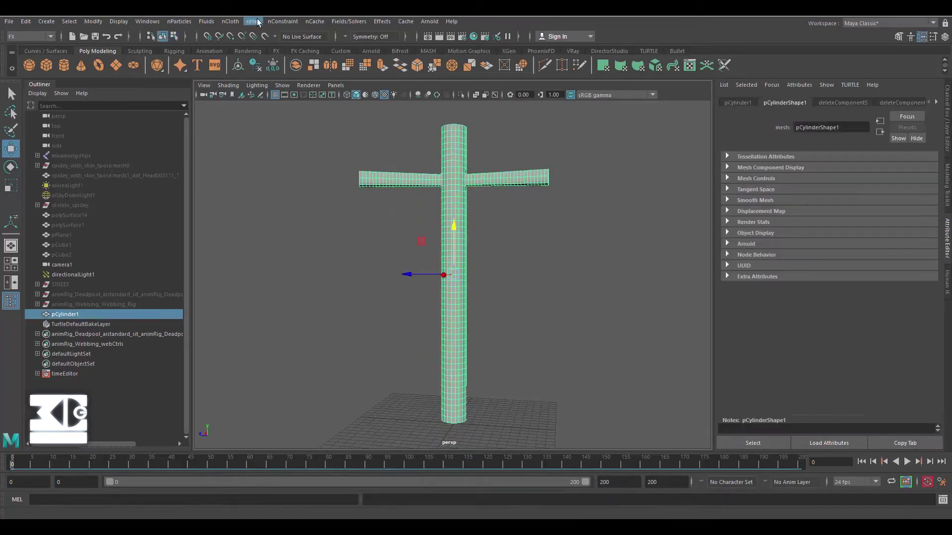
{"action": "left_click", "coordinate": [230, 21]}
{"action": "left_click", "coordinate": [258, 44]}
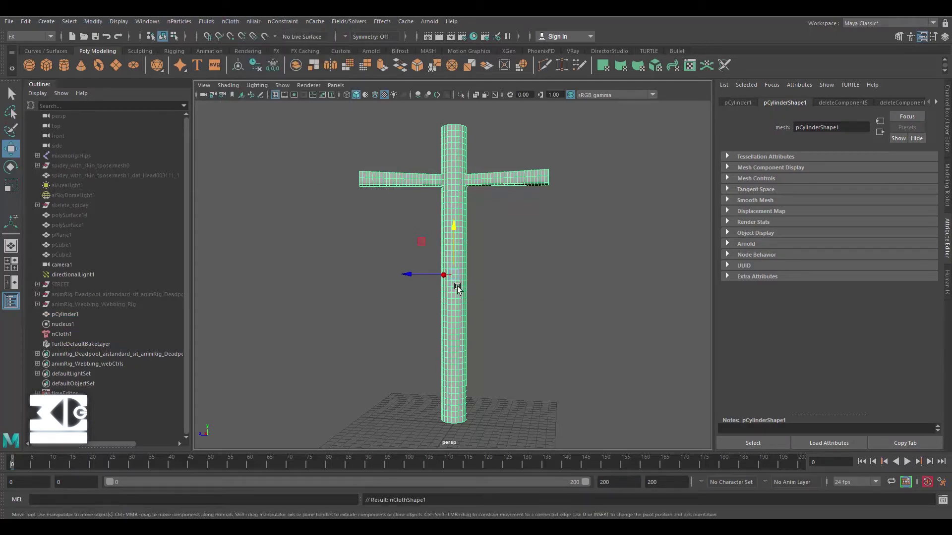
Select the vertices of the cylinder's bottom border loop and apply a Transform Constraint to them.
{"action": "left_click", "coordinate": [453, 181]}
{"action": "right_click_drag", "start_coordinate": [453, 181], "coordinate": [480, 295], "text": "alt"}
{"action": "right_click_drag", "start_coordinate": [483, 224], "coordinate": [482, 201]}
{"action": "left_click", "coordinate": [481, 317]}
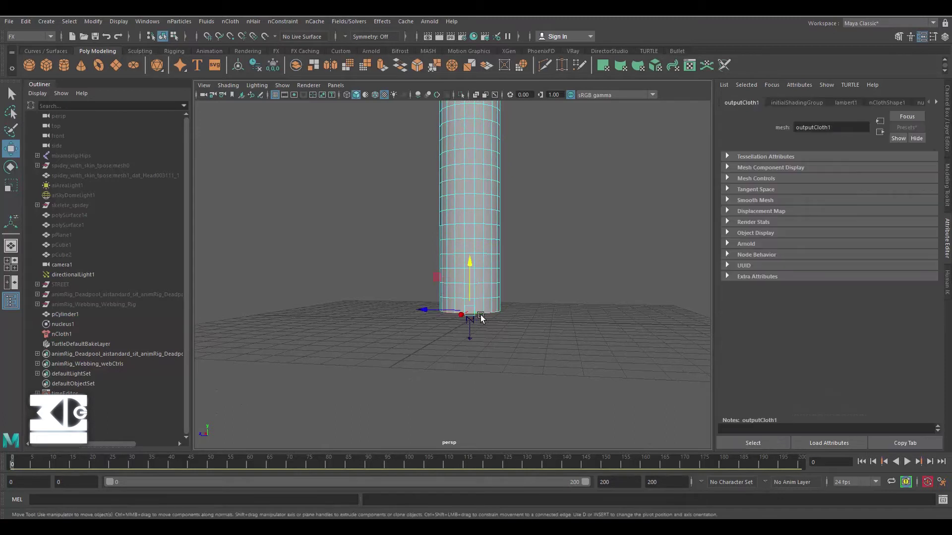
{"action": "right_click_drag", "start_coordinate": [480, 319], "coordinate": [470, 242], "text": "alt"}
{"action": "right_click", "coordinate": [542, 340], "text": "shift"}
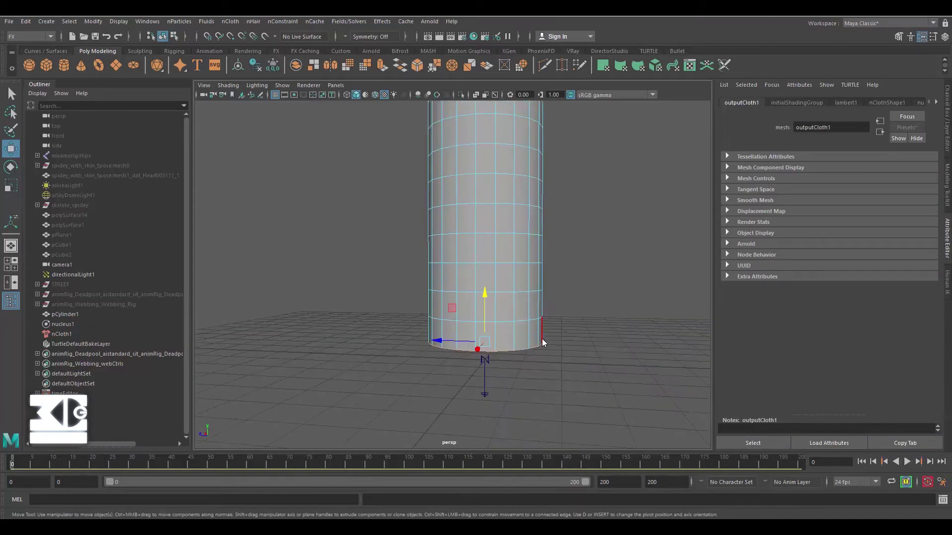
{"action": "right_click_drag", "start_coordinate": [542, 340], "coordinate": [443, 335], "text": "shift"}
{"action": "left_click", "coordinate": [280, 24]}
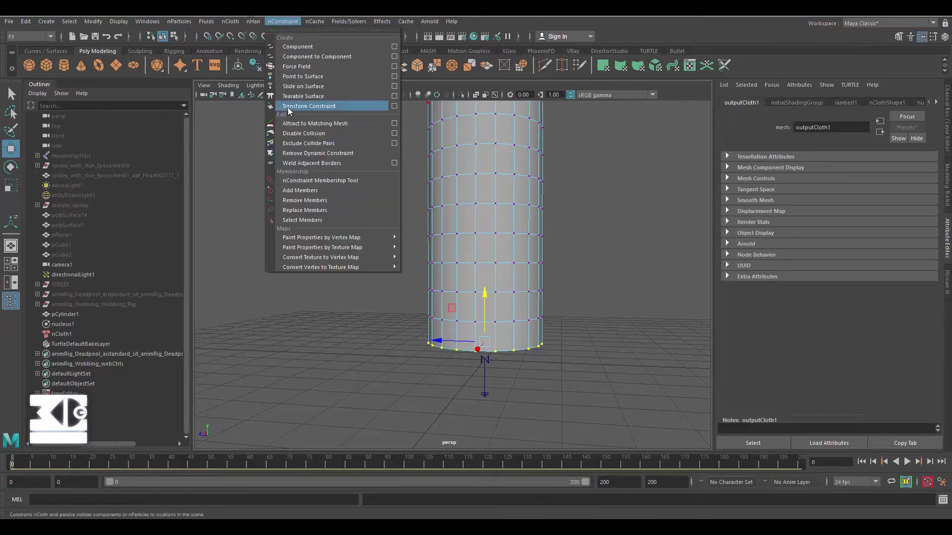
{"action": "left_click", "coordinate": [292, 106]}
Select the cylinder in object mode, play the cloth simulation and rewind to the start frame.
{"action": "scroll", "coordinate": [575, 278], "scroll_direction": "down", "scroll_amount": 6}
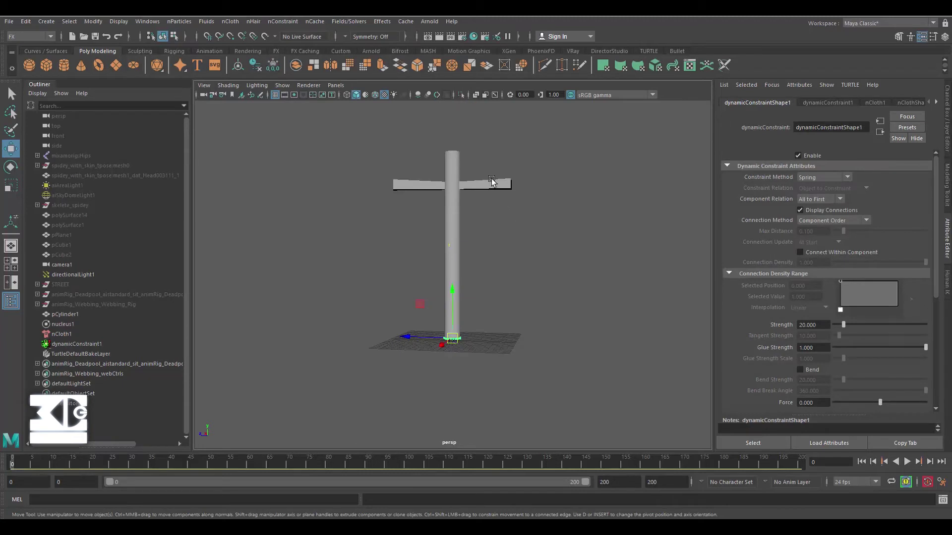
{"action": "right_click_drag", "start_coordinate": [492, 181], "coordinate": [540, 163]}
{"action": "left_click", "coordinate": [465, 185]}
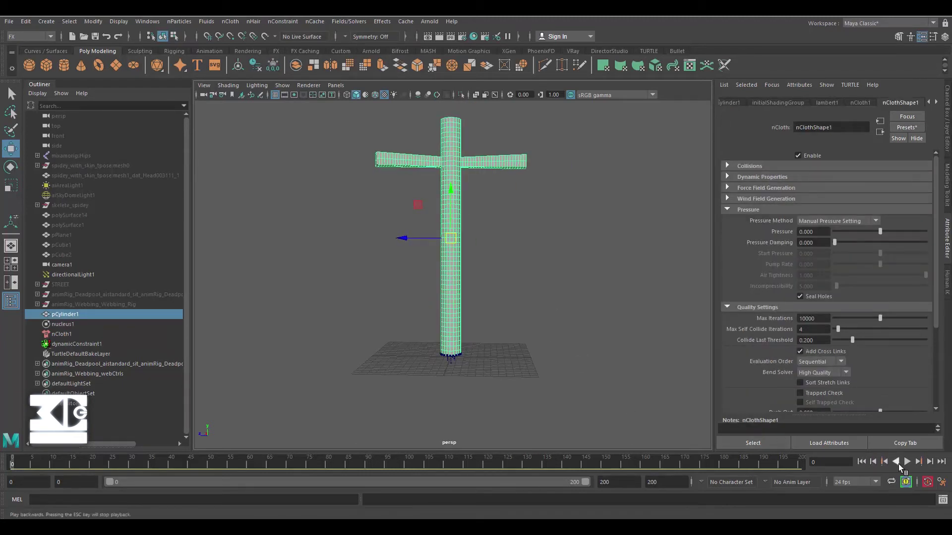
{"action": "left_click", "coordinate": [906, 462]}
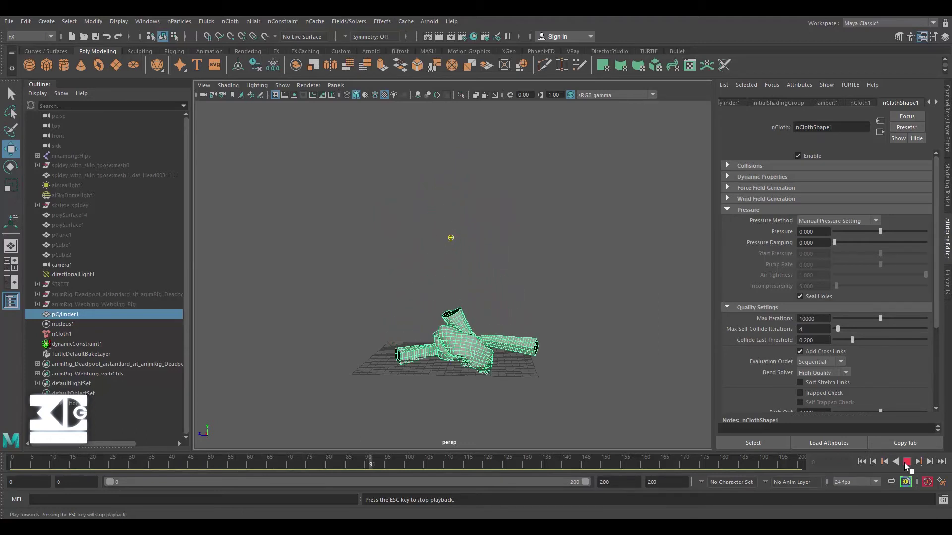
{"action": "left_click", "coordinate": [905, 462]}
{"action": "left_click", "coordinate": [861, 462]}
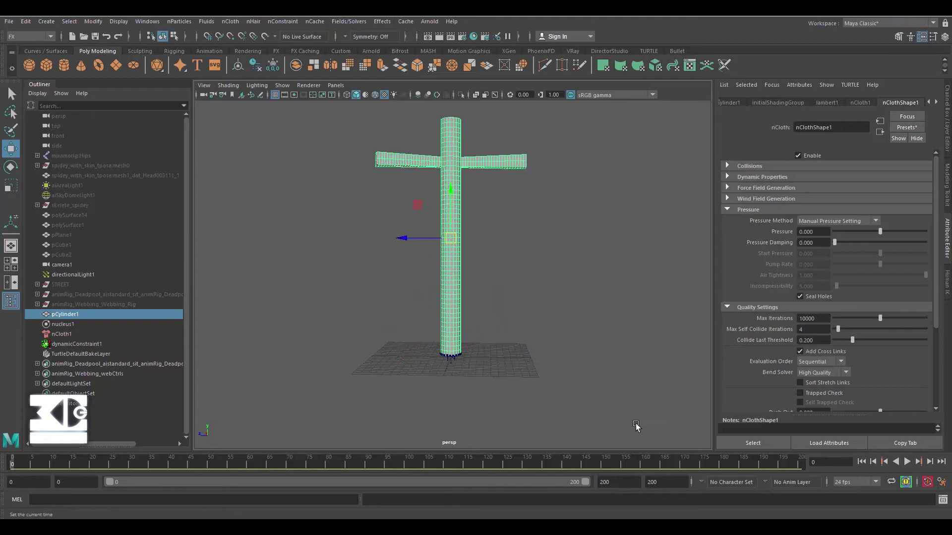
Enable Use Plane in the ground plane settings of nucleus1.
{"action": "left_click", "coordinate": [67, 324]}
{"action": "left_click", "coordinate": [799, 342]}
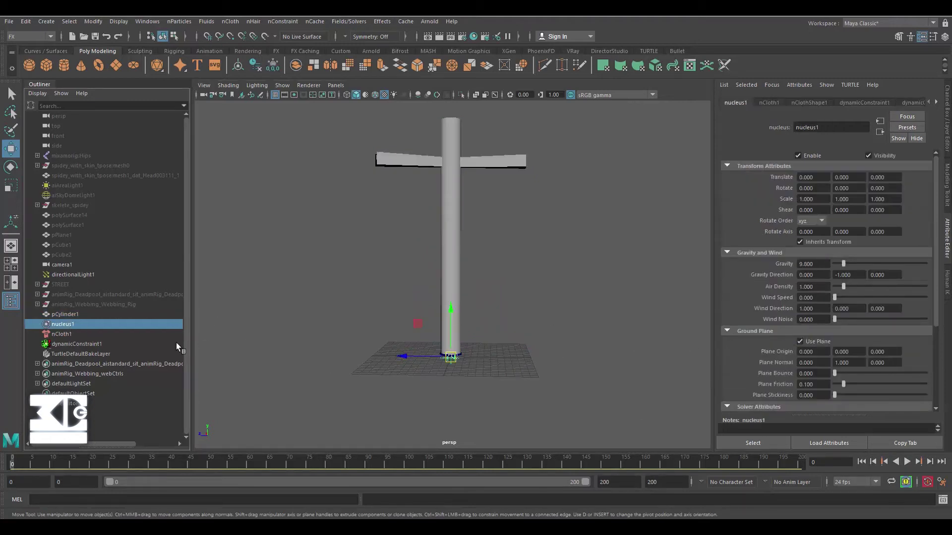
Set nCloth1's pressure method to Volume Tracking Model with start pressure 5 and incompressibility 0.5, and test the simulation from the start frame.
{"action": "left_click", "coordinate": [60, 334]}
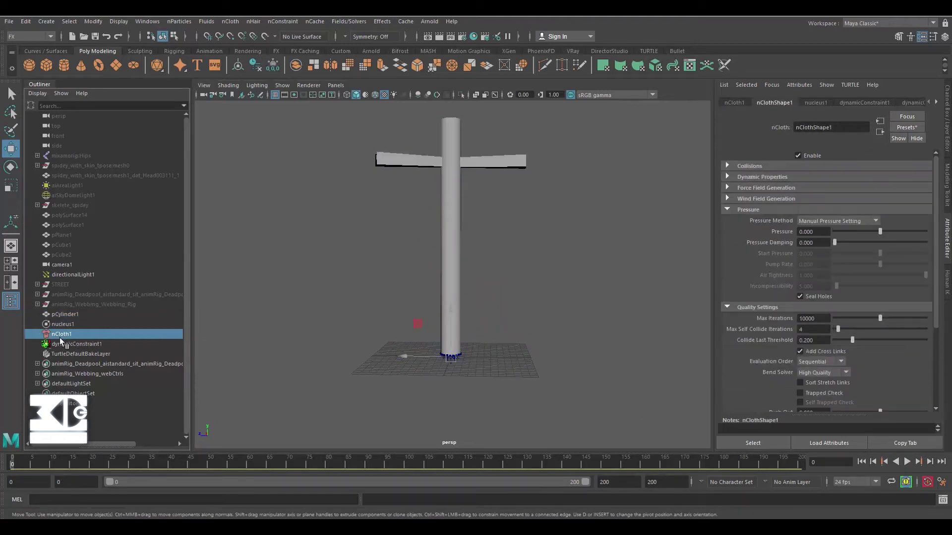
{"action": "left_click", "coordinate": [850, 224]}
{"action": "left_click", "coordinate": [814, 239]}
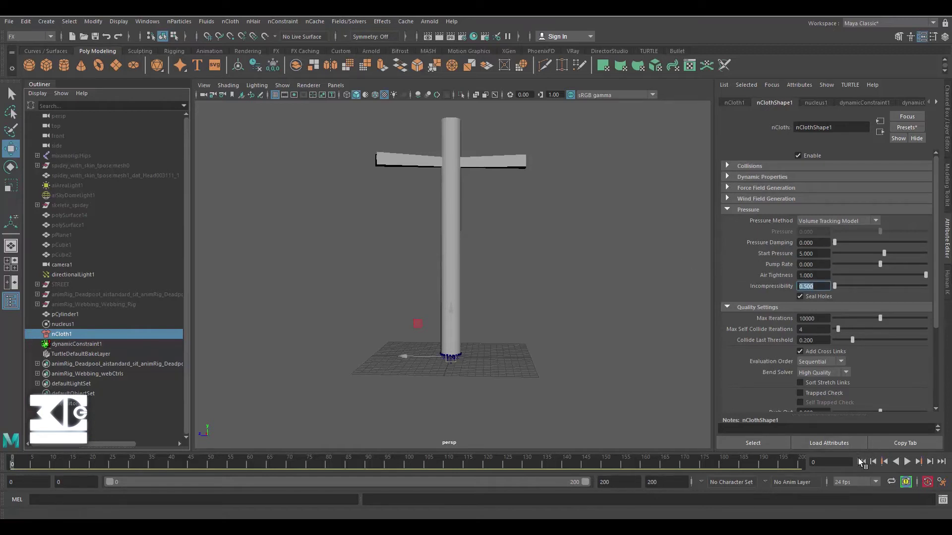
{"action": "left_click", "coordinate": [907, 462]}
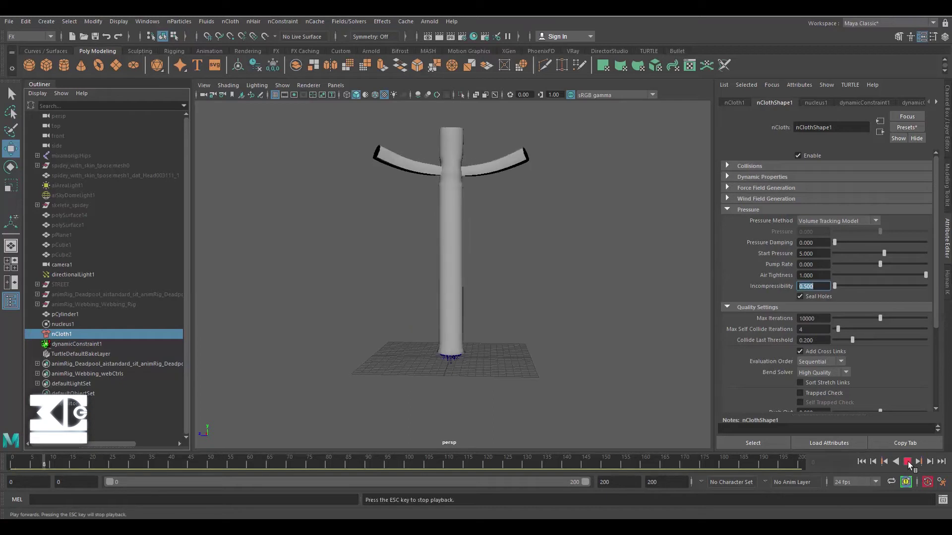
{"action": "left_click", "coordinate": [884, 461]}
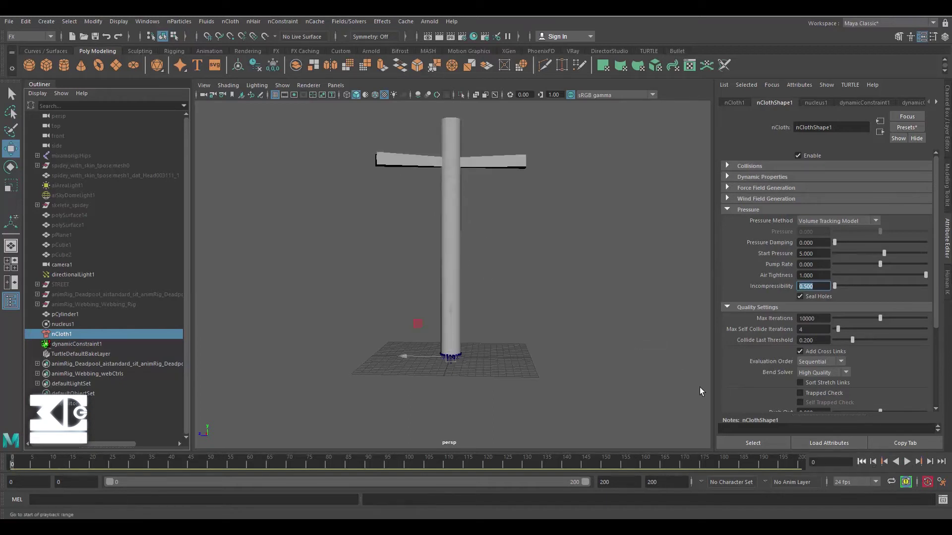
Enable smooth mesh preview on pCylinder1, play the cloth simulation with the cylinder deselected, and rewind to the start frame.
{"action": "left_click", "coordinate": [461, 213]}
{"action": "key", "text": "3"}
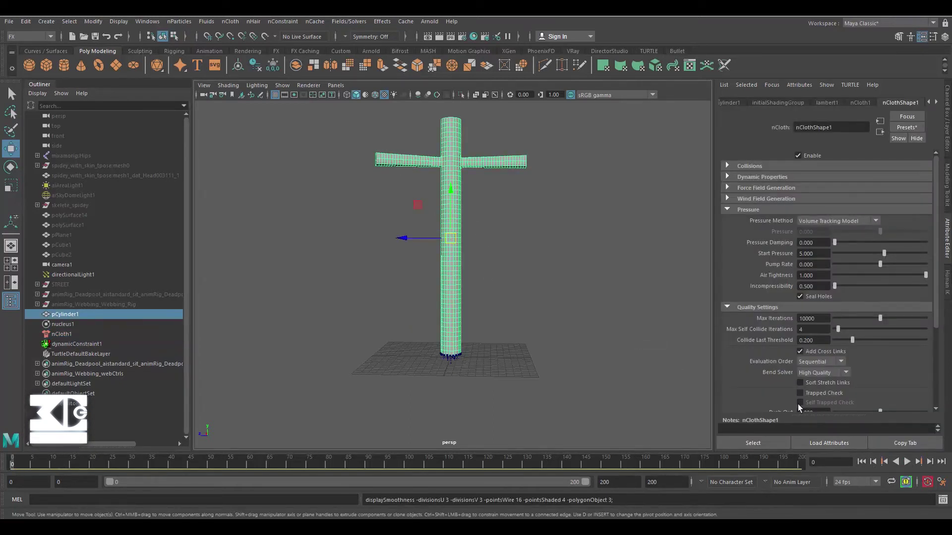
{"action": "left_click", "coordinate": [908, 462]}
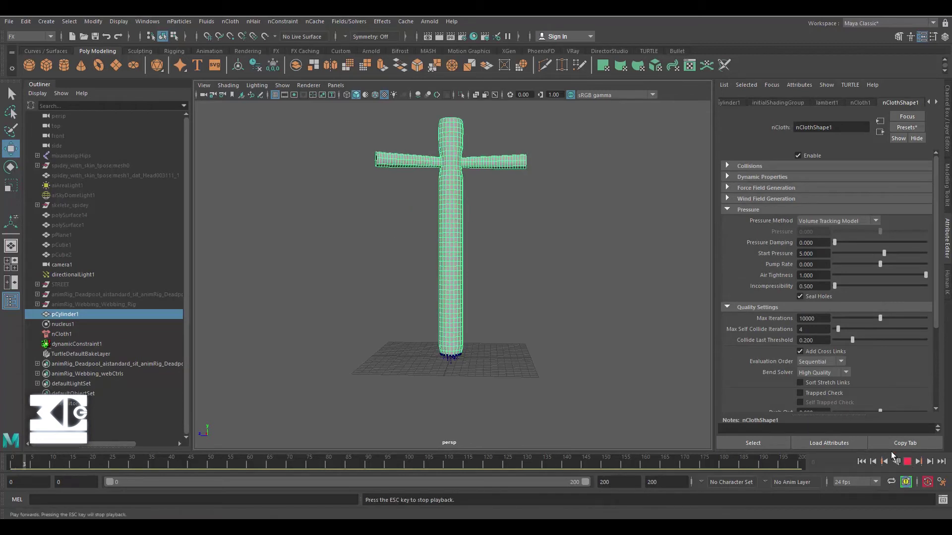
{"action": "left_click", "coordinate": [590, 209]}
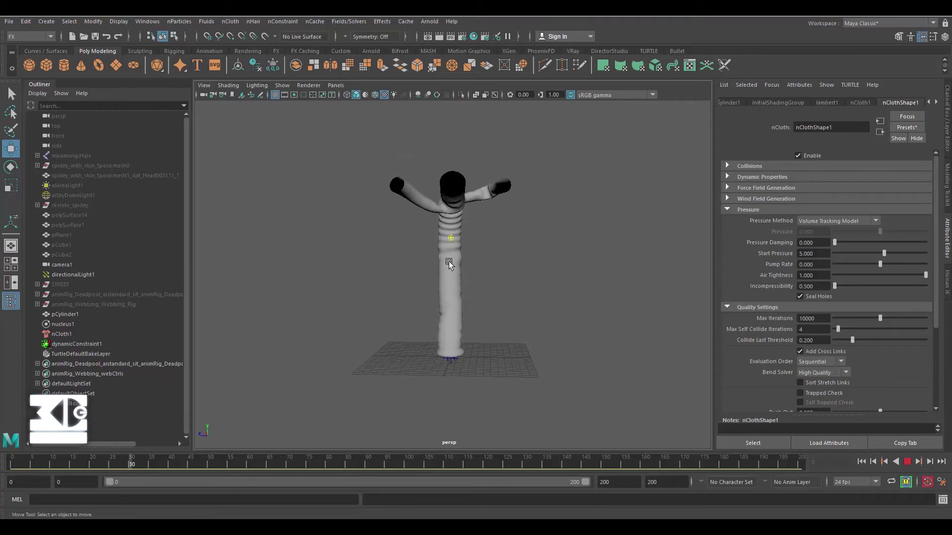
{"action": "left_click", "coordinate": [906, 462]}
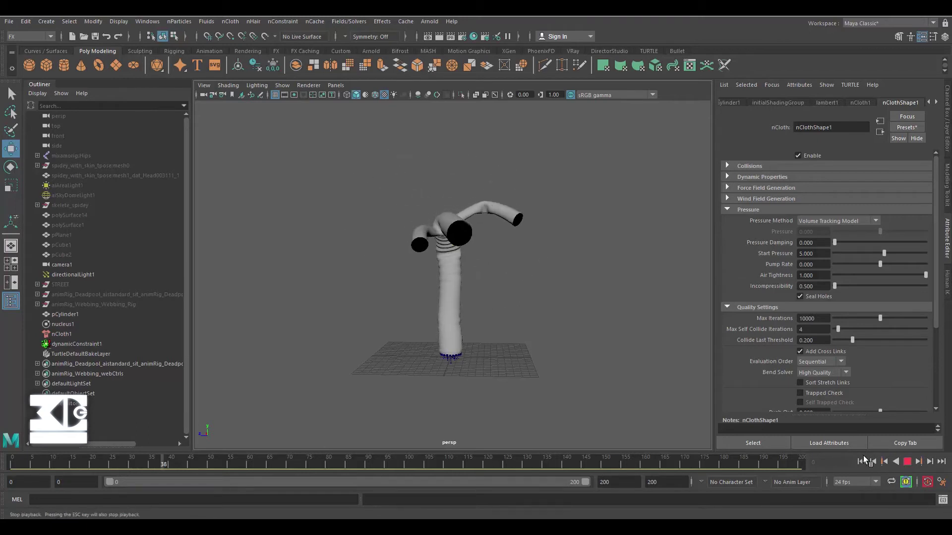
{"action": "left_click", "coordinate": [861, 462]}
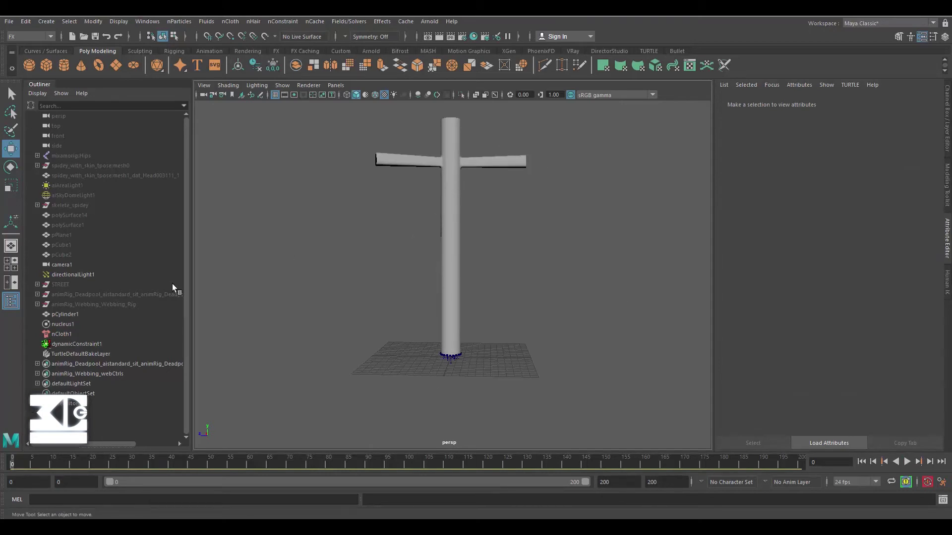
Set nucleus1's wind speed to 50, wind direction to 0, 1, 0 and wind noise to 15, and test the simulation.
{"action": "left_click", "coordinate": [62, 334]}
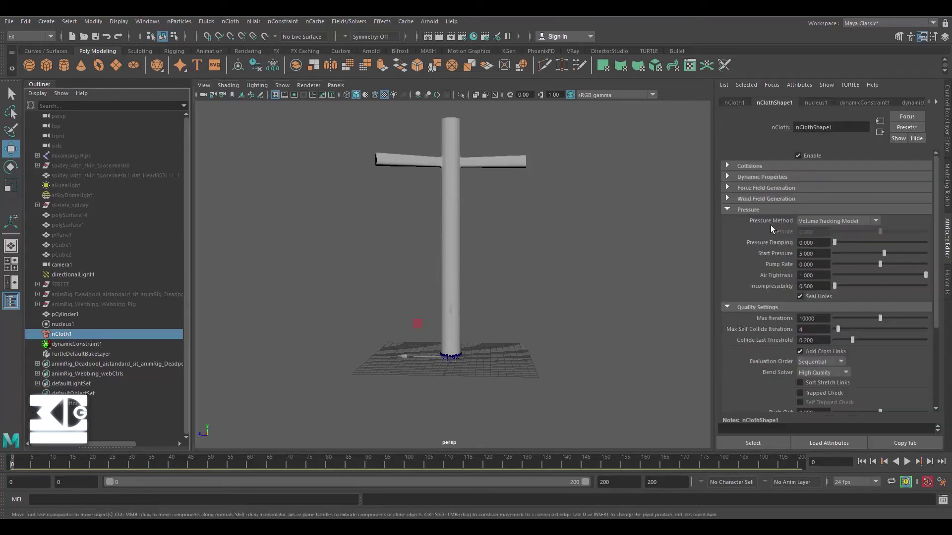
{"action": "left_click", "coordinate": [63, 325]}
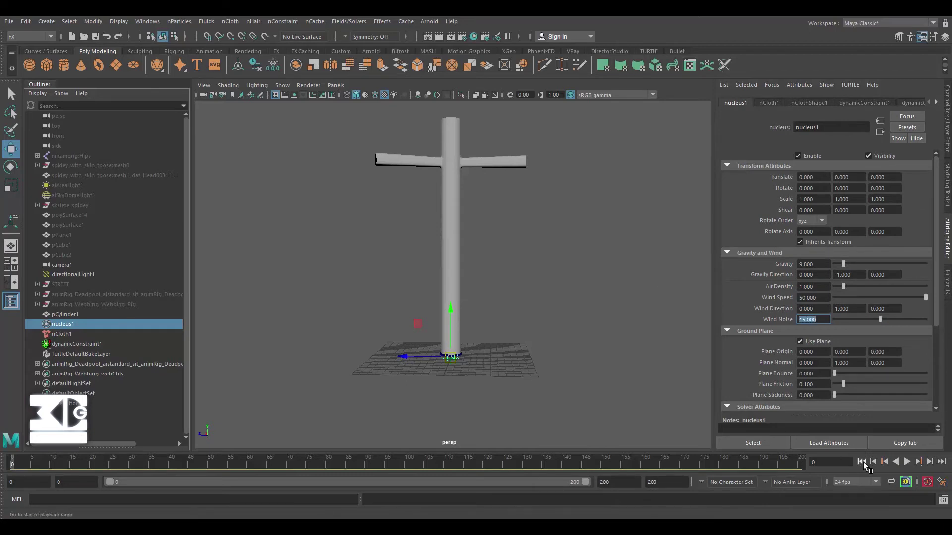
{"action": "left_click", "coordinate": [907, 462]}
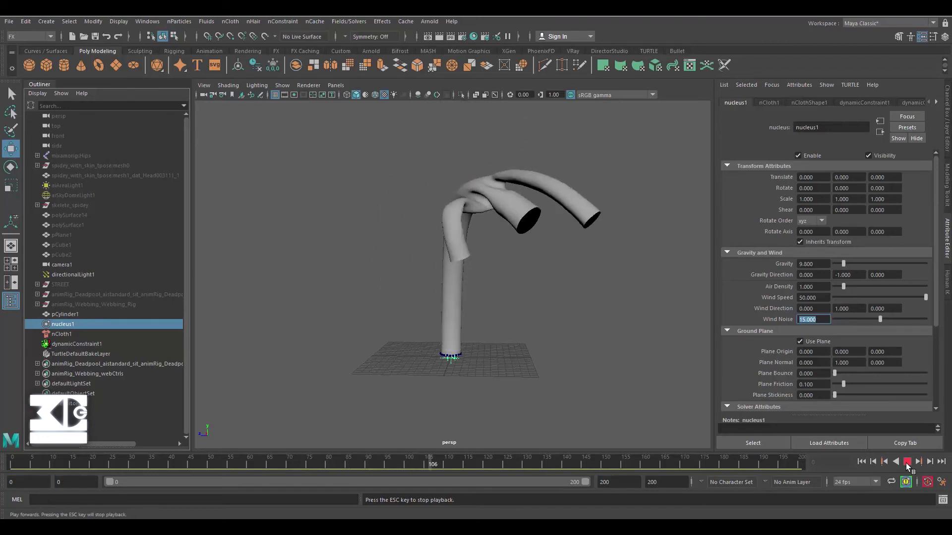
{"action": "left_click", "coordinate": [906, 462]}
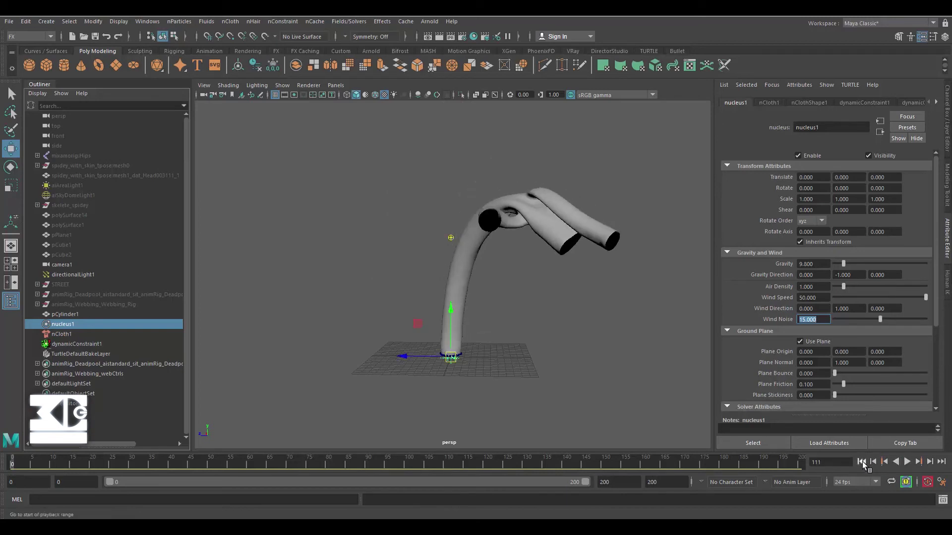
{"action": "left_click", "coordinate": [861, 462]}
Set nucleus1's wind speed to 60, and nCloth1's max self collide iterations to 8 and collide last threshold to 1.
{"action": "left_click", "coordinate": [276, 51]}
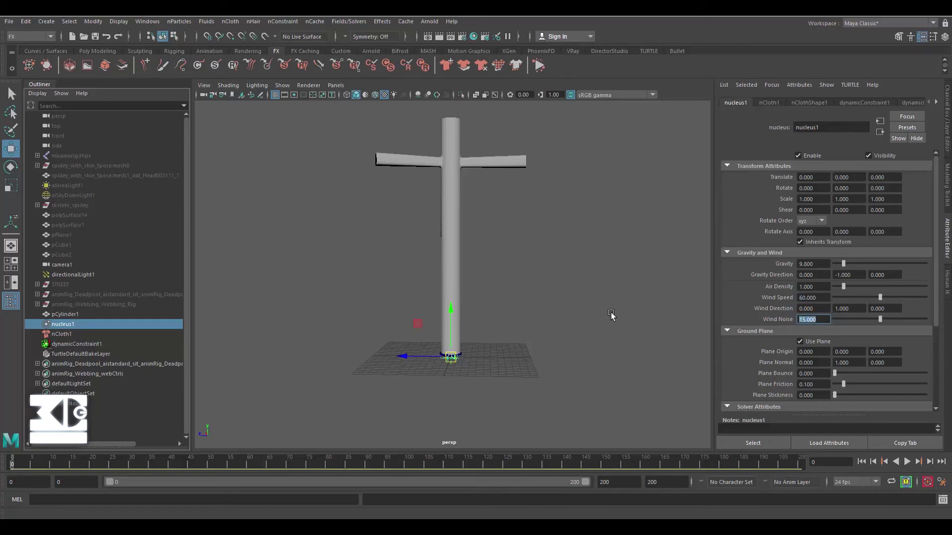
{"action": "left_click", "coordinate": [61, 335]}
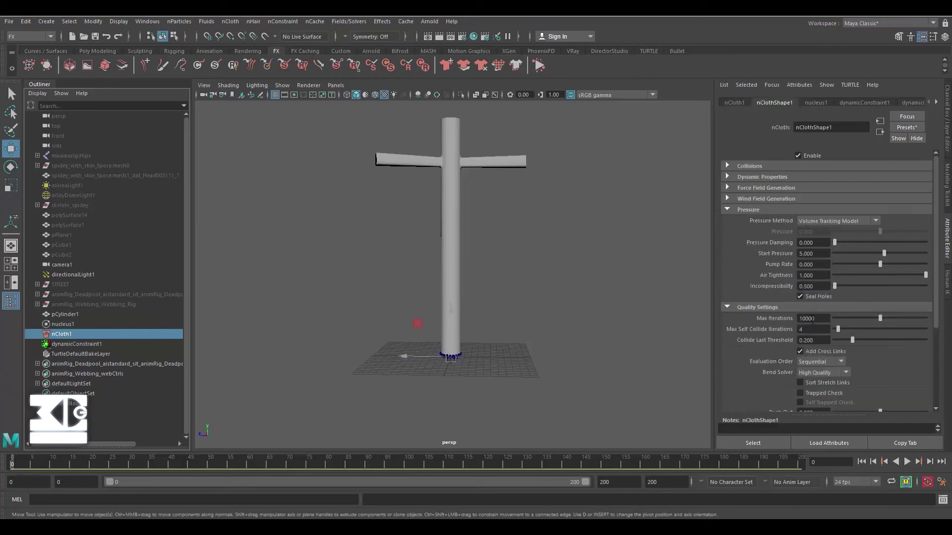
{"action": "type", "text": "8"}
{"action": "key", "text": "Tab"}
{"action": "type", "text": "1"}
{"action": "key", "text": "Return"}
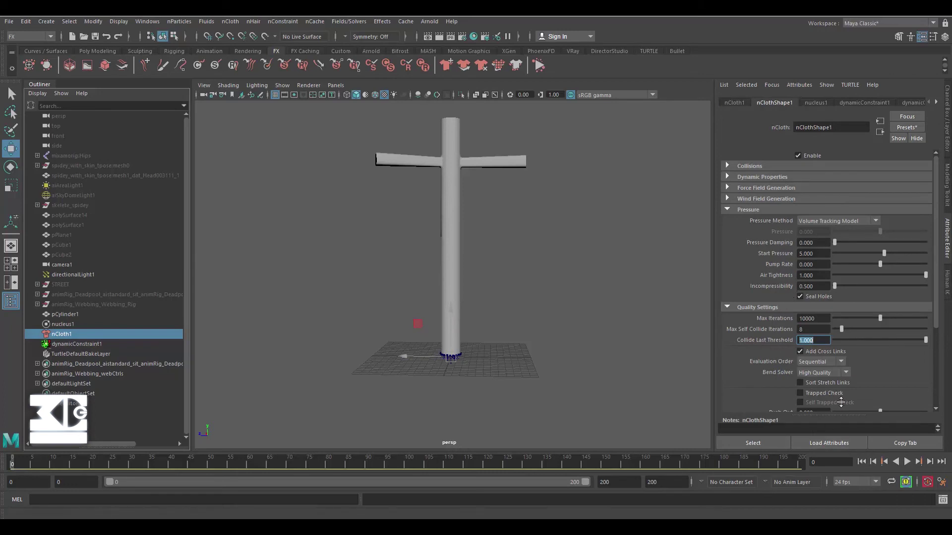
Play the simulation with the current collision settings, set nCloth1's incompressibility to 1 and rewind to the start frame.
{"action": "left_click", "coordinate": [907, 462]}
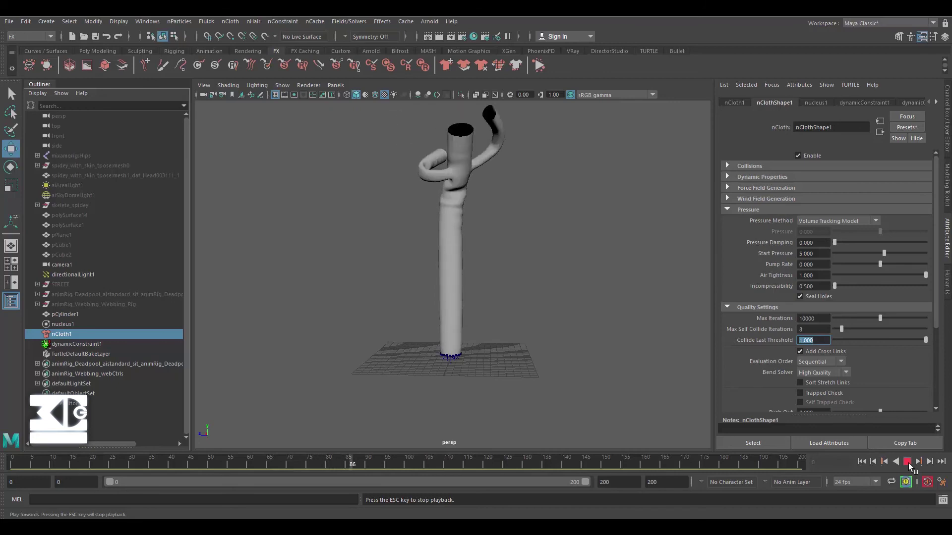
{"action": "left_click", "coordinate": [908, 462]}
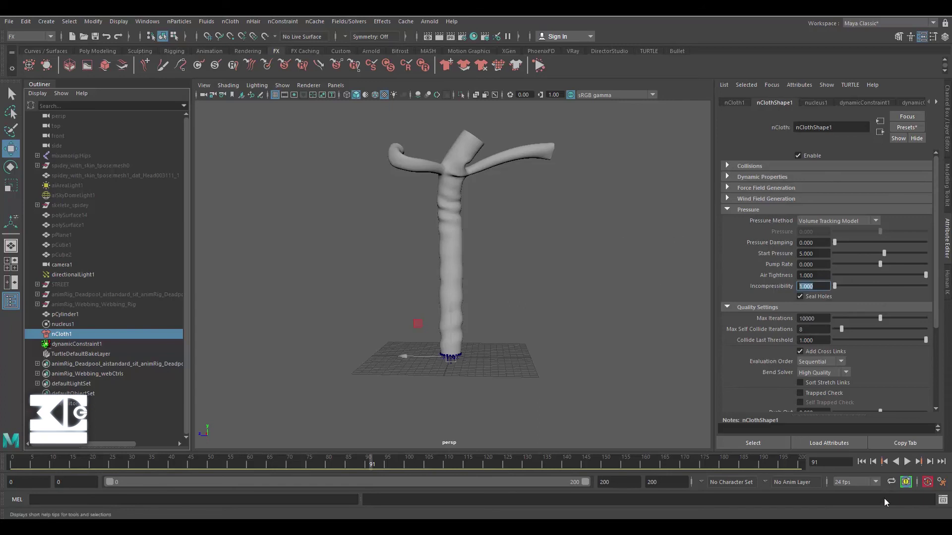
{"action": "left_click", "coordinate": [861, 462]}
Test the simulation again, set nCloth1's incompressibility to 0.7 and return to the start frame.
{"action": "left_click", "coordinate": [905, 462]}
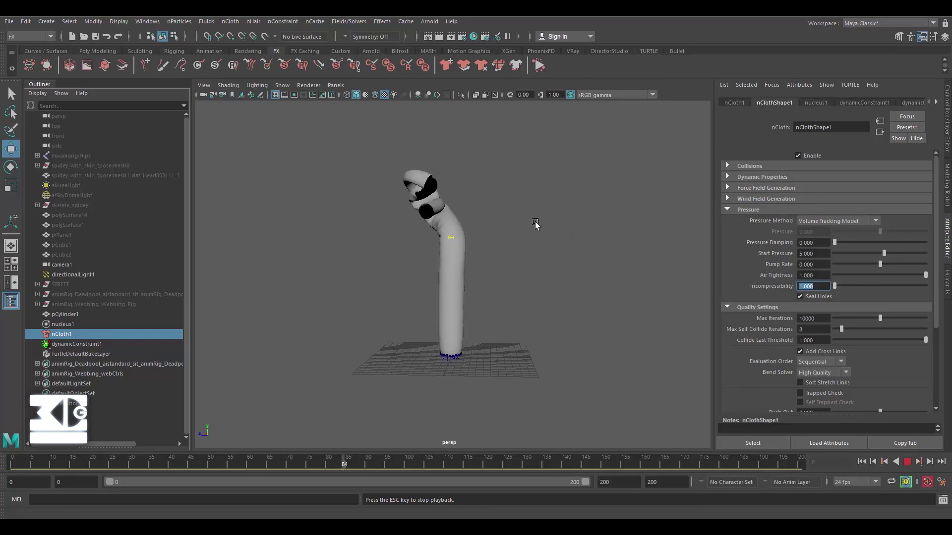
{"action": "left_click", "coordinate": [908, 462]}
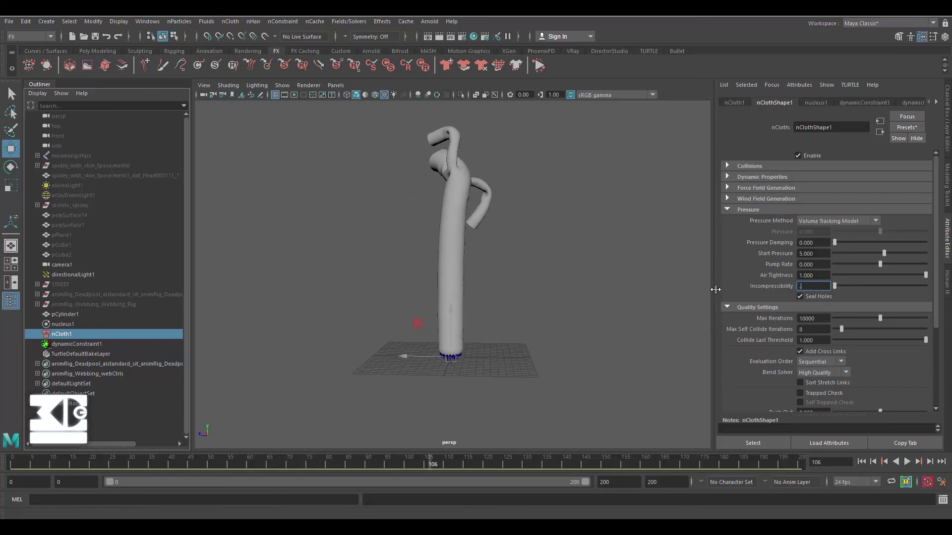
{"action": "left_click", "coordinate": [861, 461]}
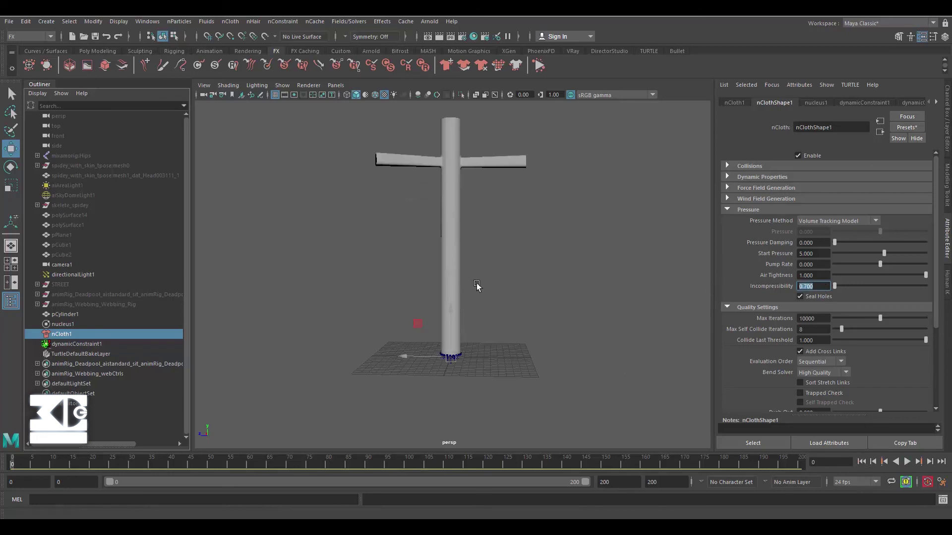